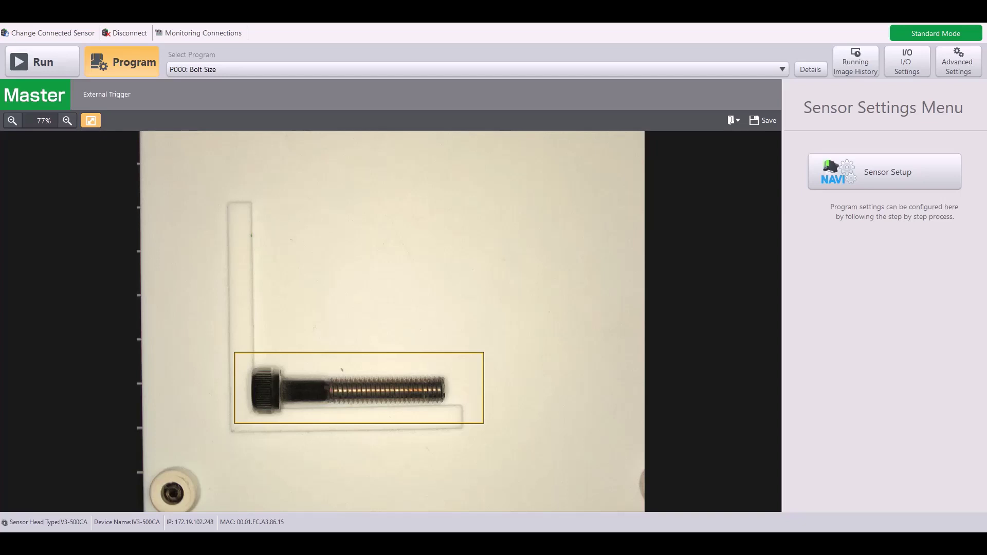
Reselect P000: Bolt Size in Select Program and launch its Sensor Setup wizard.
{"action": "left_click", "coordinate": [661, 71]}
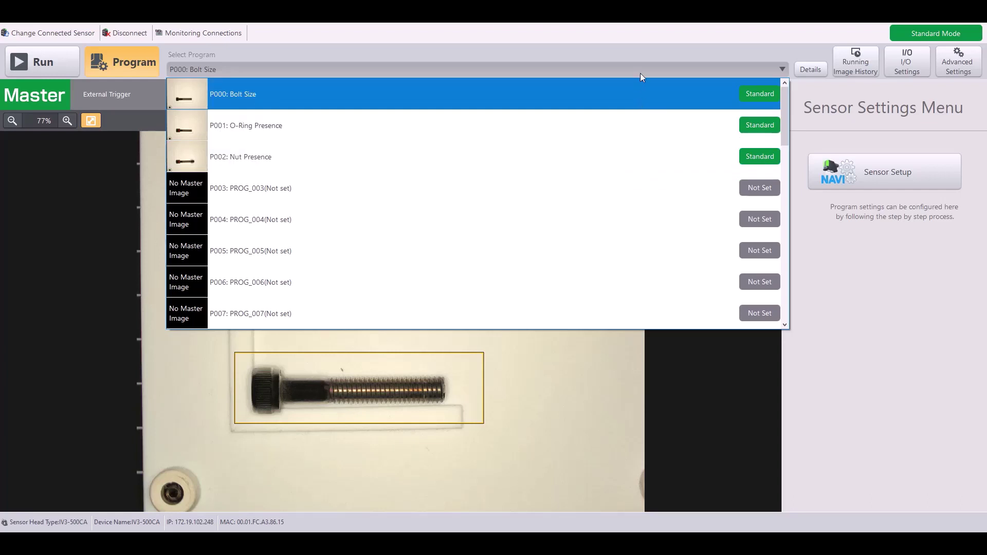
{"action": "left_click", "coordinate": [277, 93]}
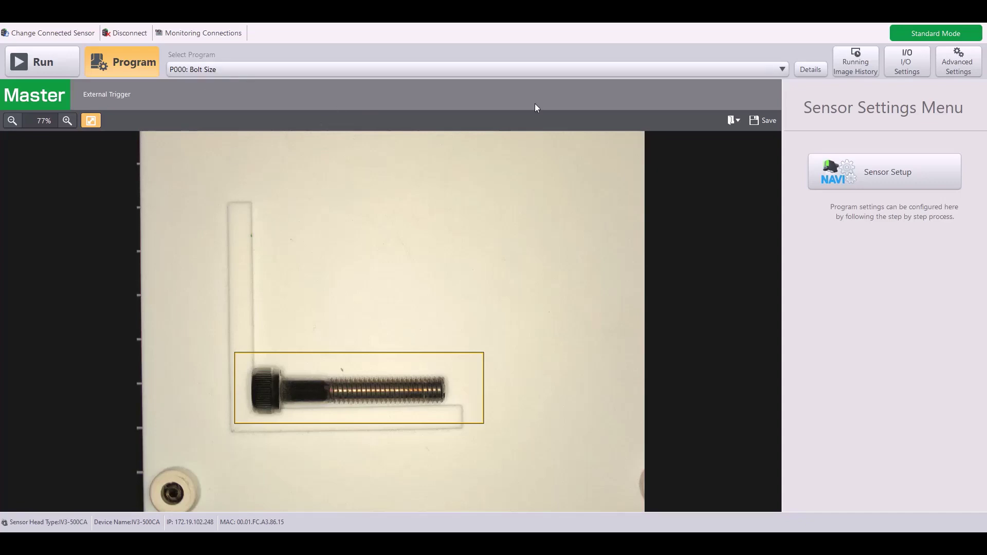
{"action": "left_click", "coordinate": [852, 167]}
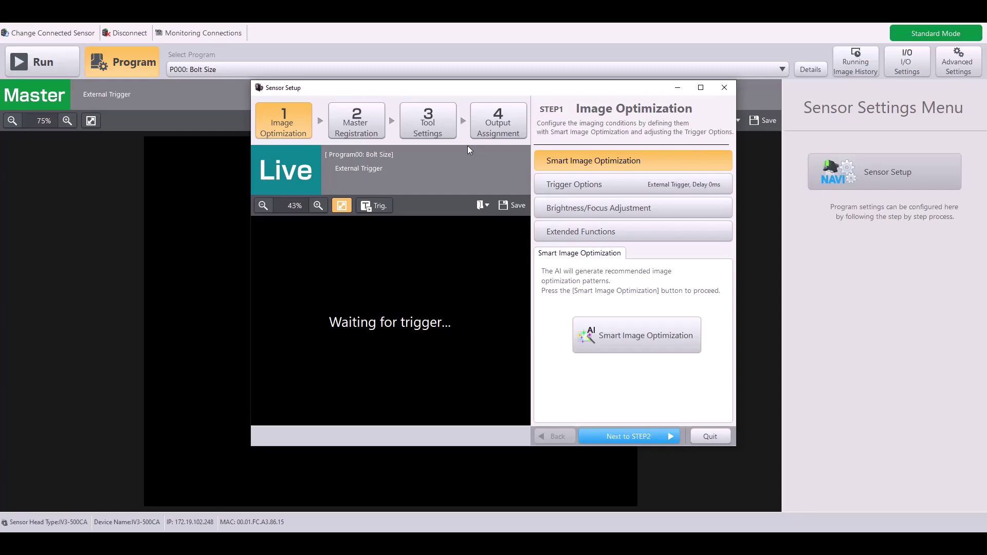
Enable Program Auto-Switching on the Extra2 tab of the Output Assignment step, accepting the warning.
{"action": "left_click", "coordinate": [525, 107]}
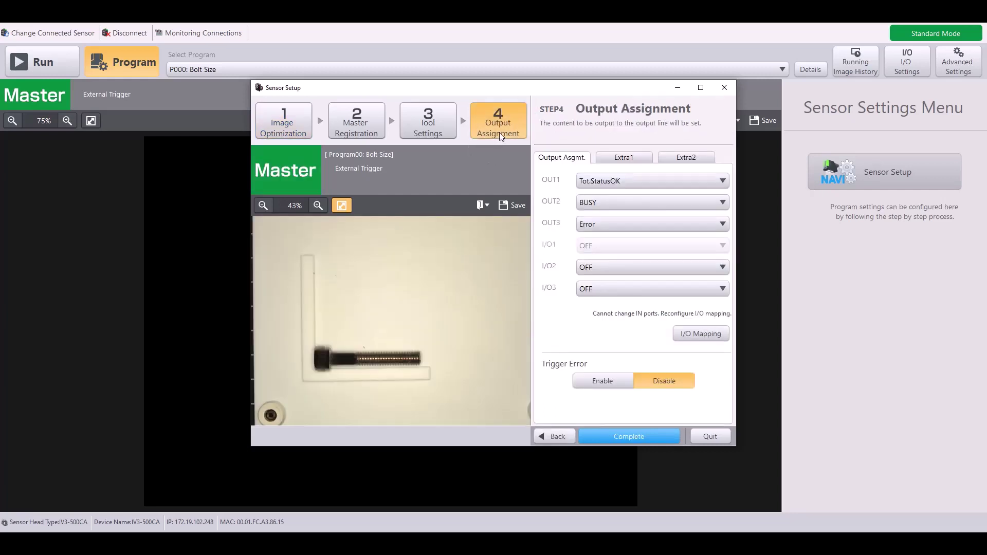
{"action": "left_click", "coordinate": [678, 159]}
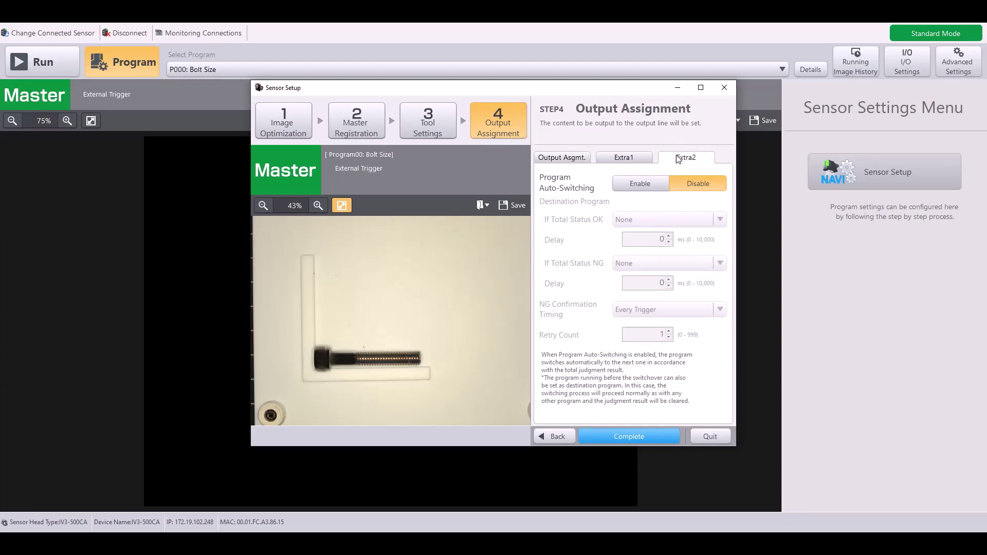
{"action": "left_click", "coordinate": [645, 185]}
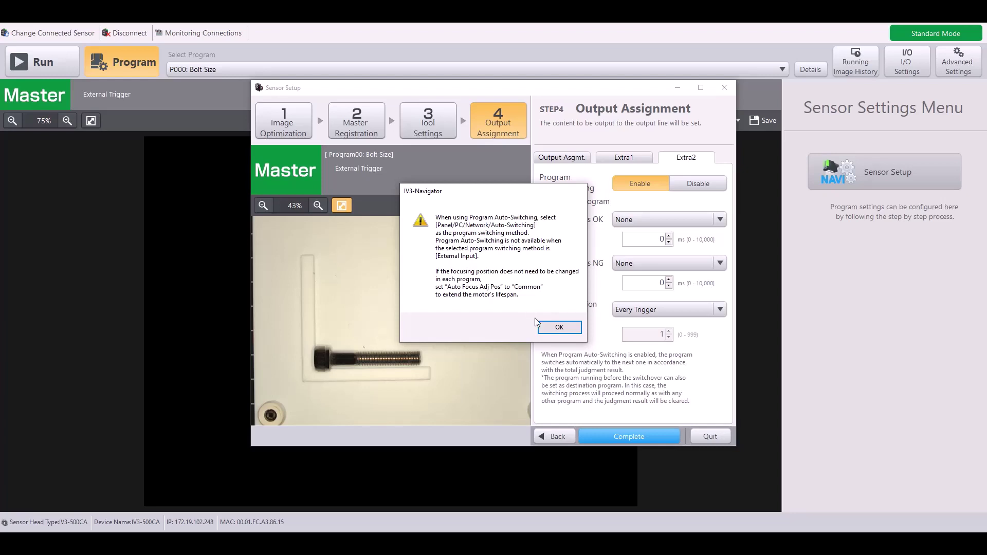
{"action": "left_click", "coordinate": [549, 328]}
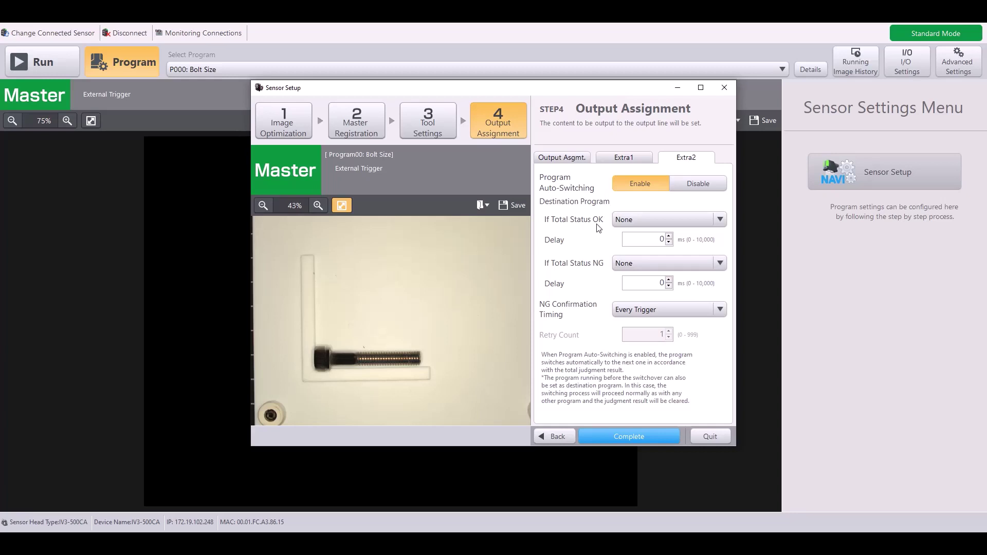
Switch OK results to P001: O-Ring Presence with a 2000 ms delay.
{"action": "left_click", "coordinate": [628, 220]}
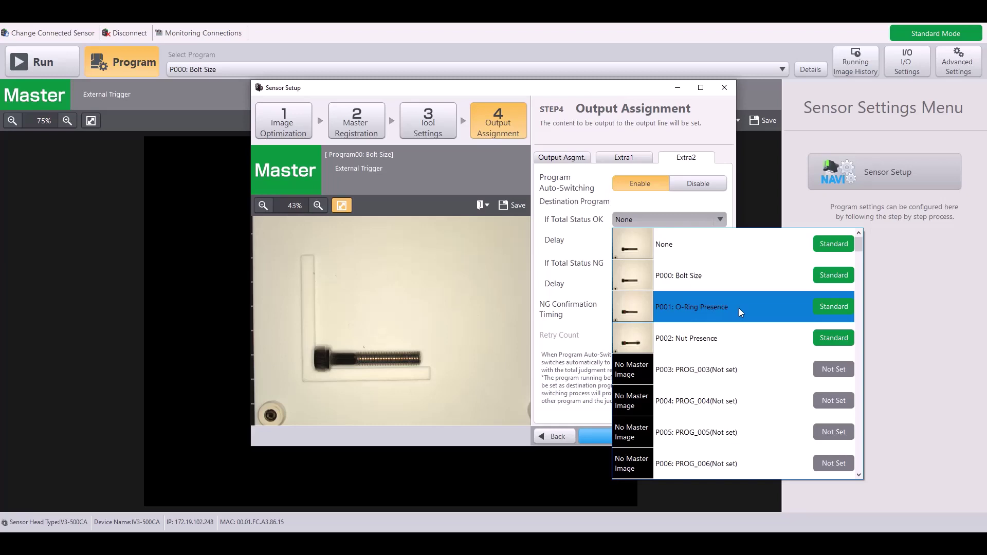
{"action": "left_click", "coordinate": [672, 320]}
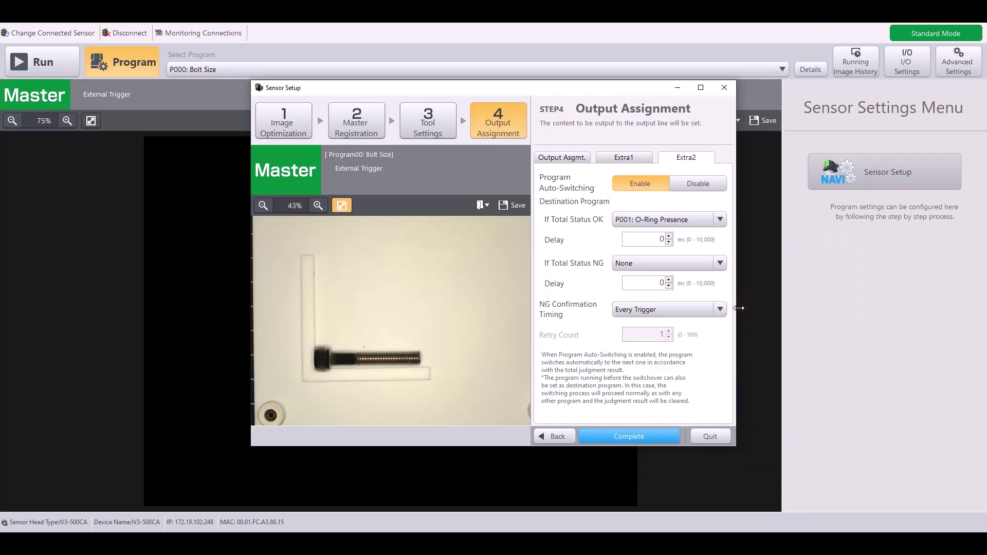
{"action": "left_click", "coordinate": [660, 240]}
{"action": "type", "text": "2000"}
Send NG results back to P000: Bolt Size after 2000 ms, with NG timing After Retry Count.
{"action": "left_click", "coordinate": [627, 266]}
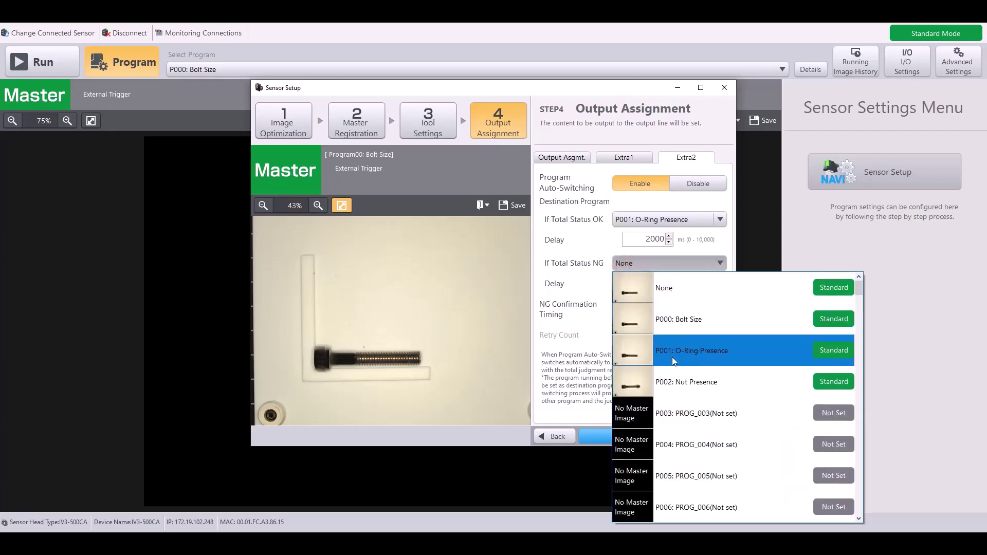
{"action": "left_click", "coordinate": [689, 324]}
{"action": "double_click", "coordinate": [657, 282]}
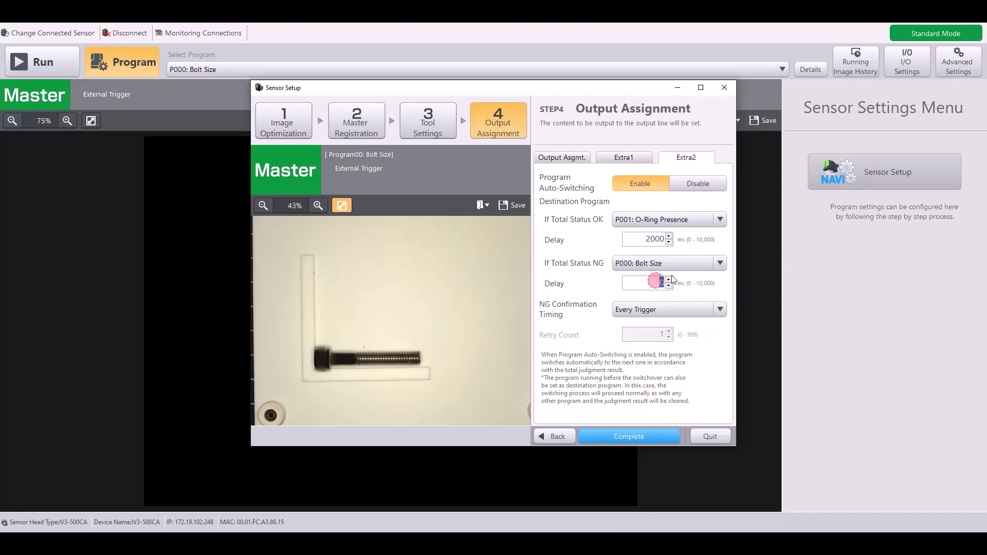
{"action": "type", "text": "2000"}
{"action": "left_click", "coordinate": [655, 310]}
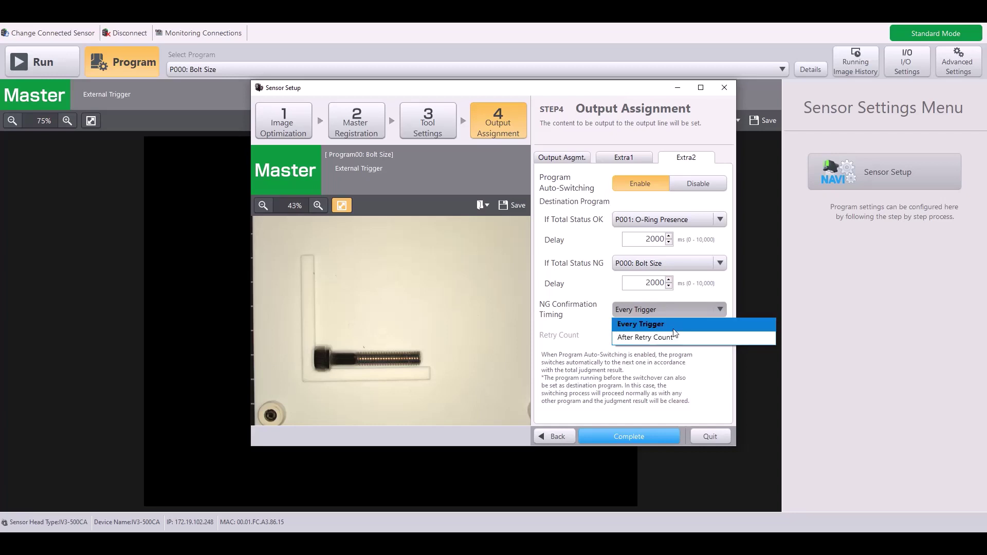
{"action": "left_click", "coordinate": [643, 340]}
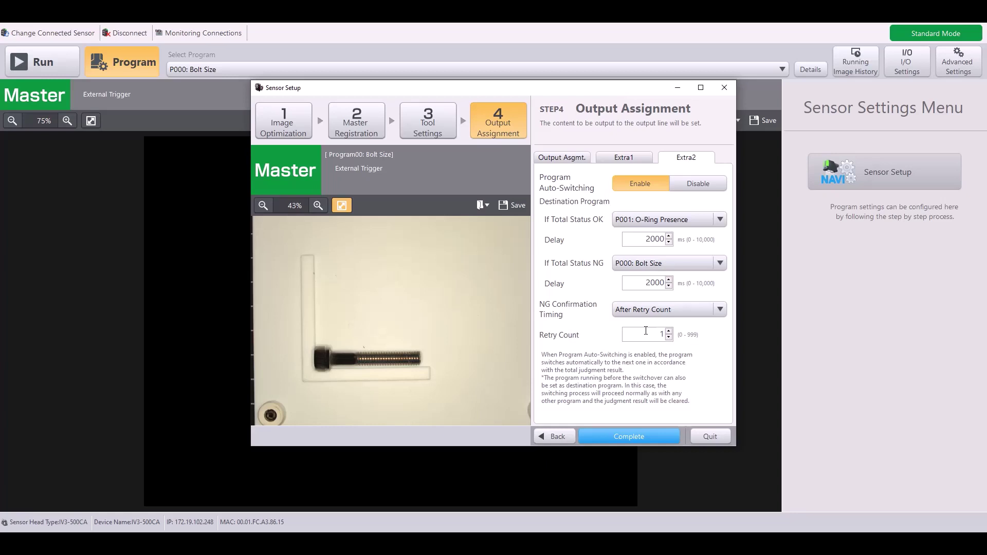
Save the Bolt Size setup and make P001: O-Ring Presence the active program.
{"action": "left_click", "coordinate": [625, 440]}
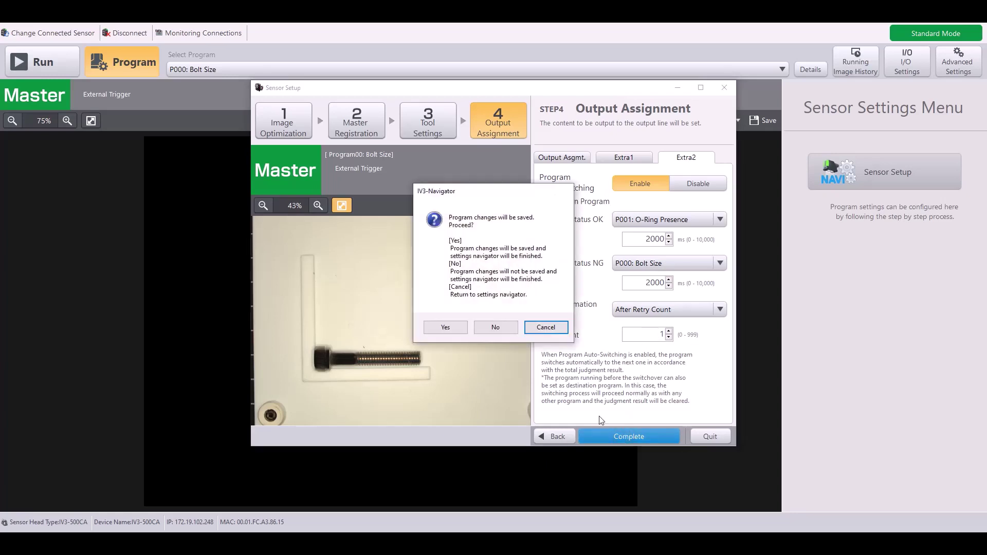
{"action": "left_click", "coordinate": [459, 332]}
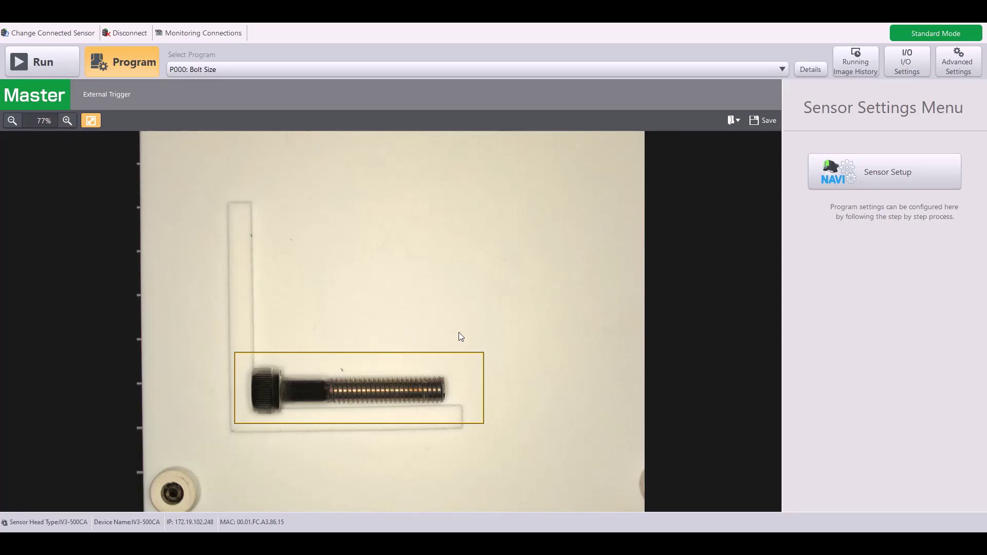
{"action": "left_click", "coordinate": [351, 70]}
{"action": "left_click", "coordinate": [317, 126]}
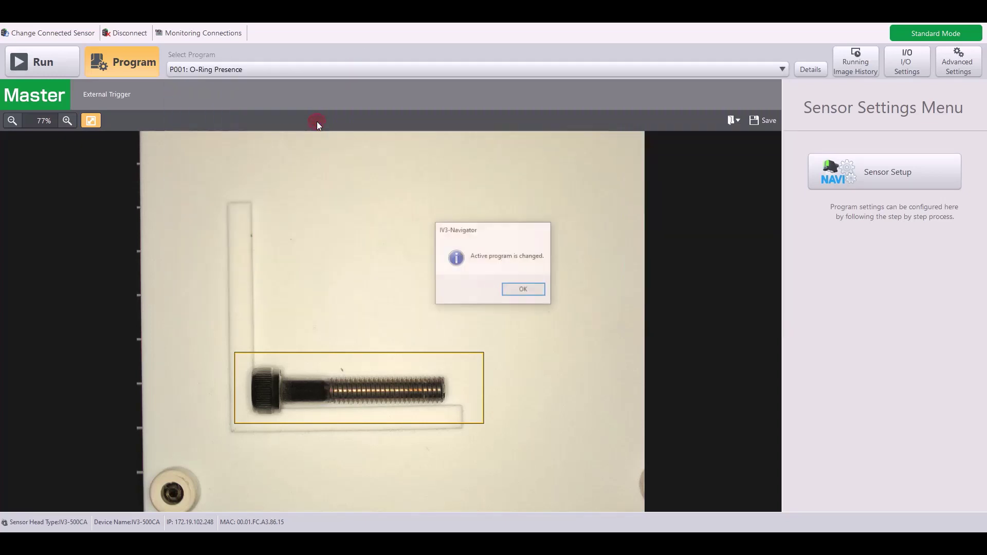
{"action": "left_click", "coordinate": [518, 293]}
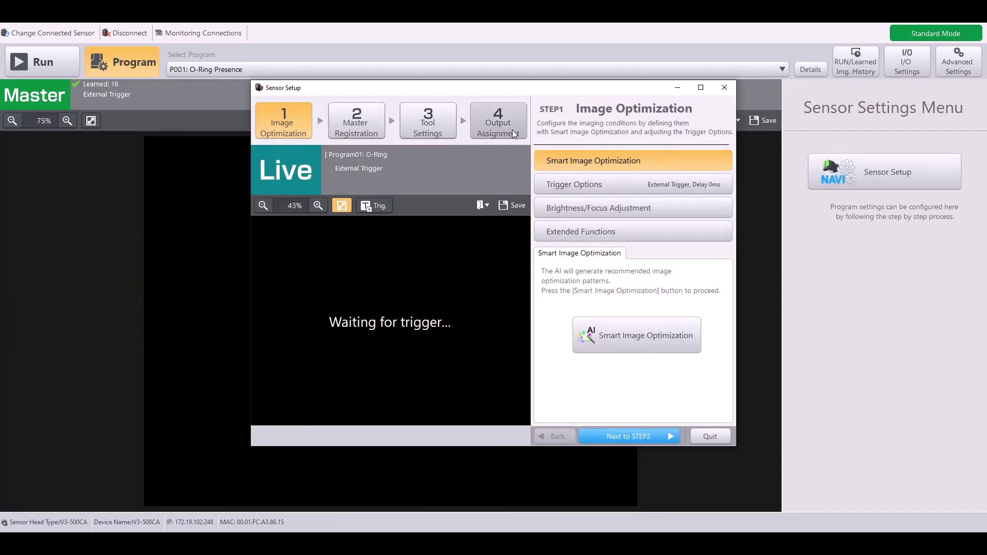
Enable Program Auto-Switching for P001 in the Output Assignment step.
{"action": "left_click", "coordinate": [512, 130]}
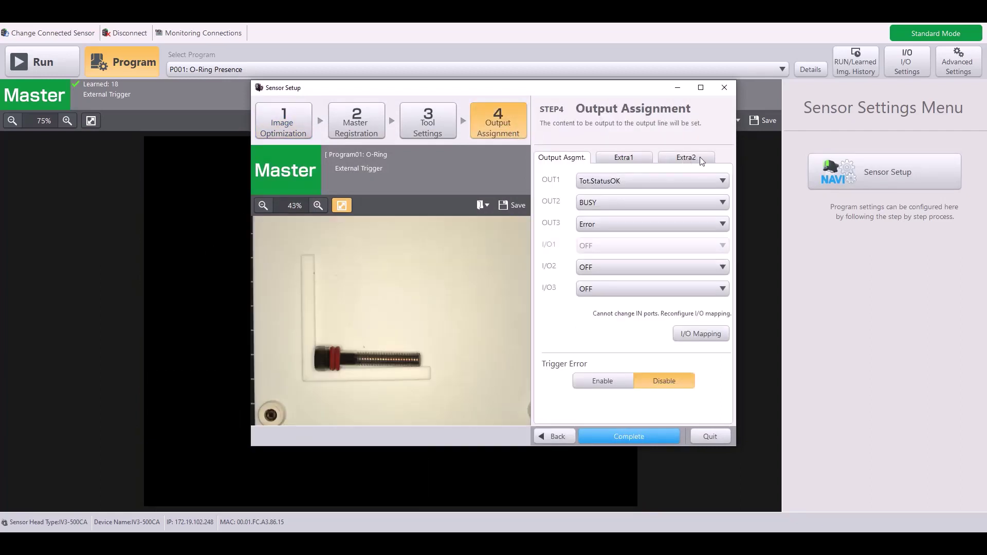
{"action": "left_click", "coordinate": [703, 159]}
{"action": "left_click", "coordinate": [661, 184]}
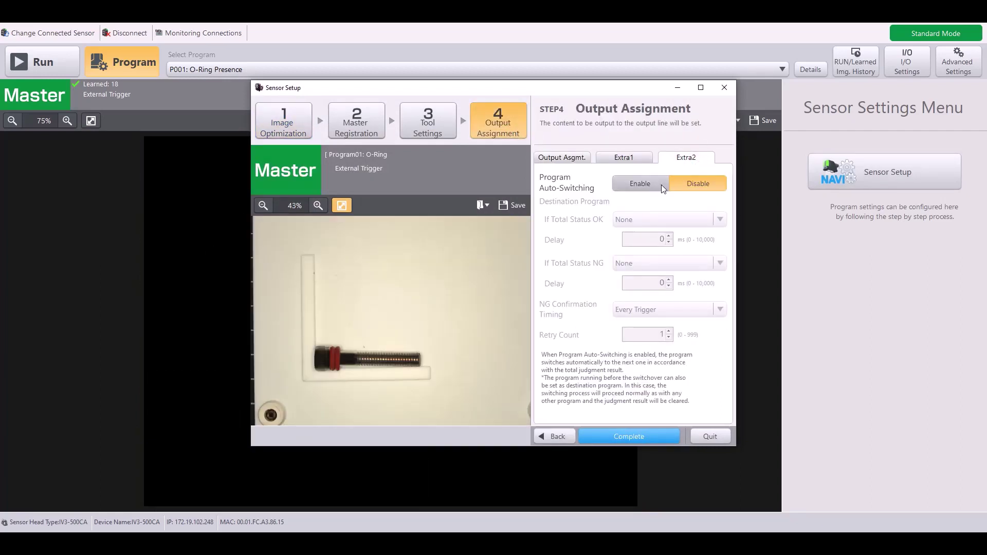
{"action": "left_click", "coordinate": [565, 326]}
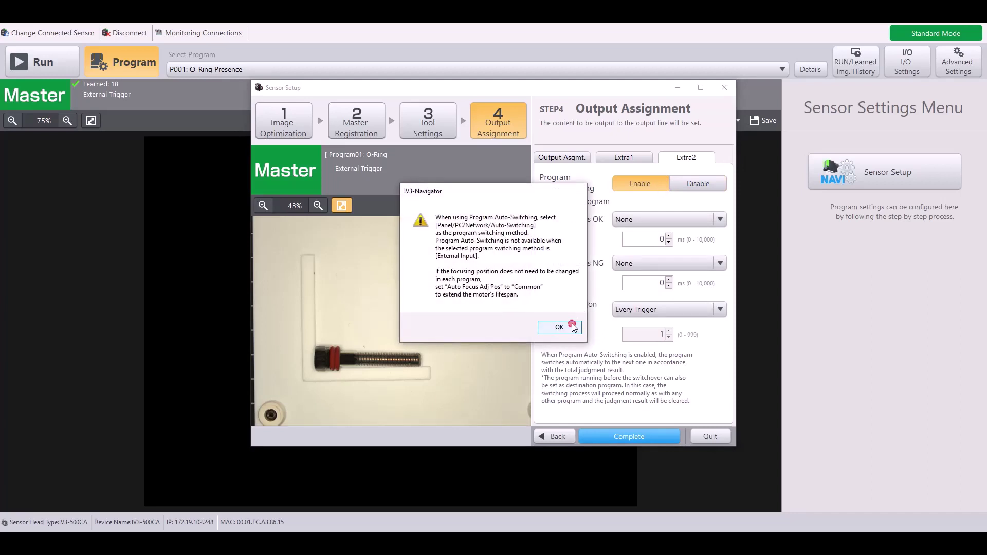
Send OK results to P002: Nut Presence and NG results back to P001: O-Ring Presence.
{"action": "left_click", "coordinate": [647, 223]}
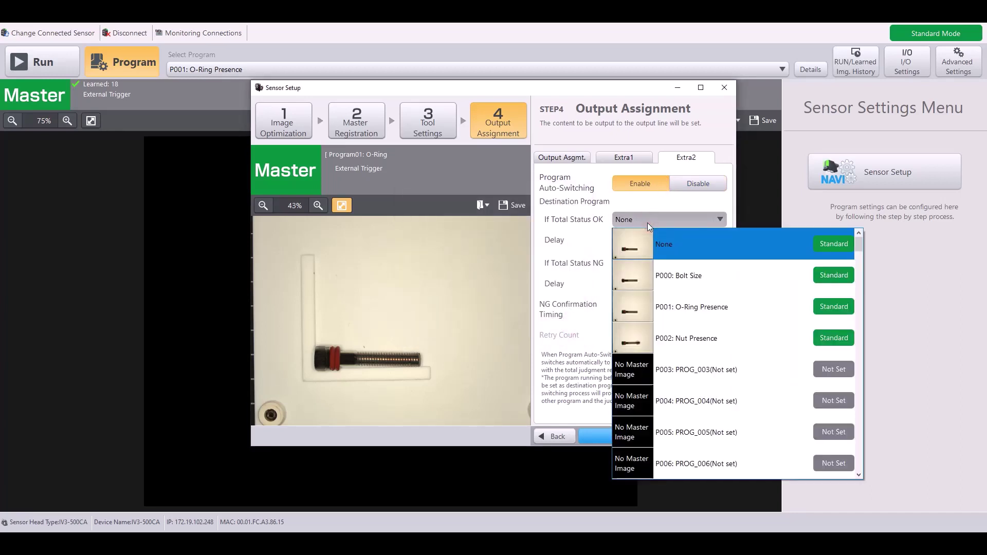
{"action": "left_click", "coordinate": [679, 338]}
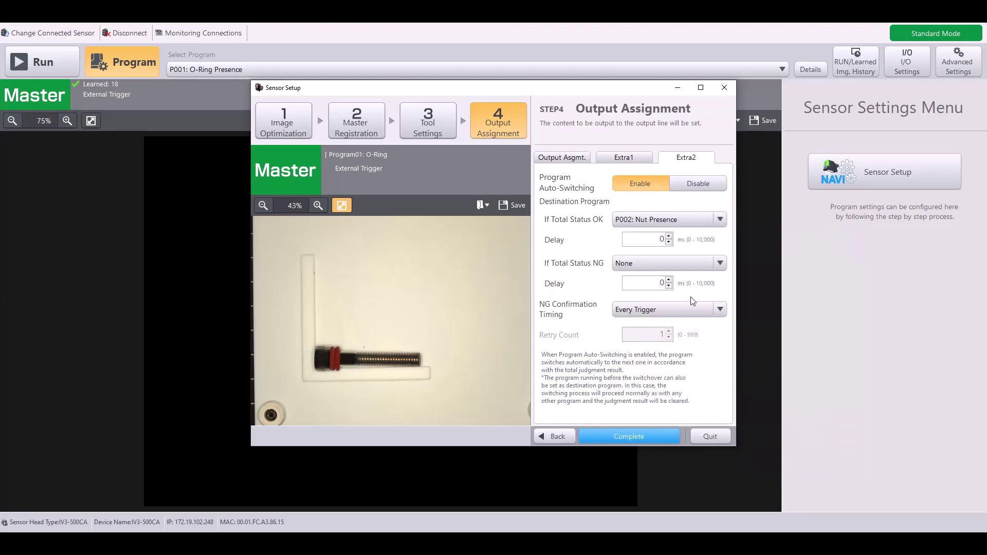
{"action": "left_click", "coordinate": [672, 262]}
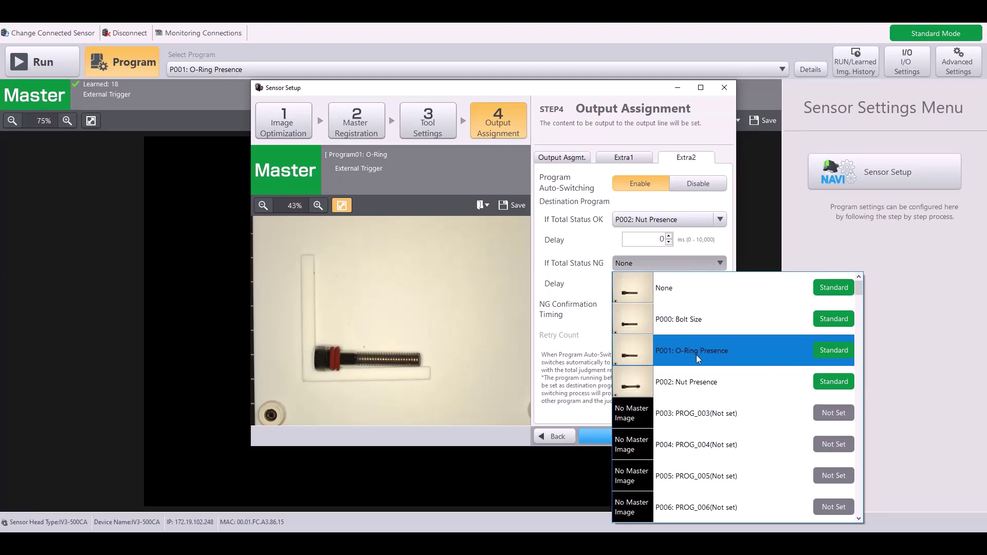
{"action": "left_click", "coordinate": [696, 355]}
Set both switching delays to 2000 ms and NG timing to After Retry Count, then save.
{"action": "left_click_drag", "start_coordinate": [657, 238], "coordinate": [675, 241]}
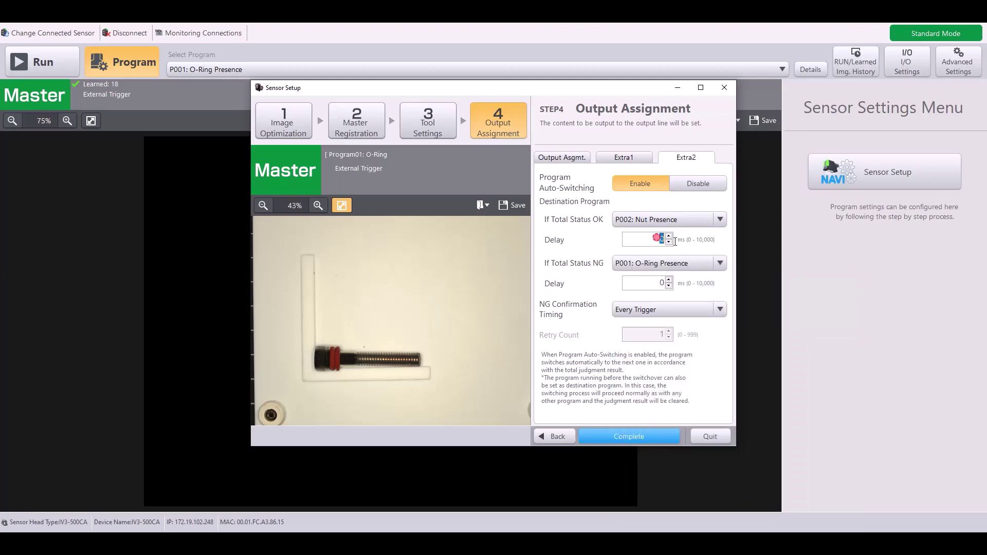
{"action": "type", "text": "2000"}
{"action": "left_click_drag", "start_coordinate": [660, 280], "coordinate": [689, 282]}
{"action": "type", "text": "2000"}
{"action": "left_click", "coordinate": [668, 309]}
{"action": "left_click", "coordinate": [647, 337]}
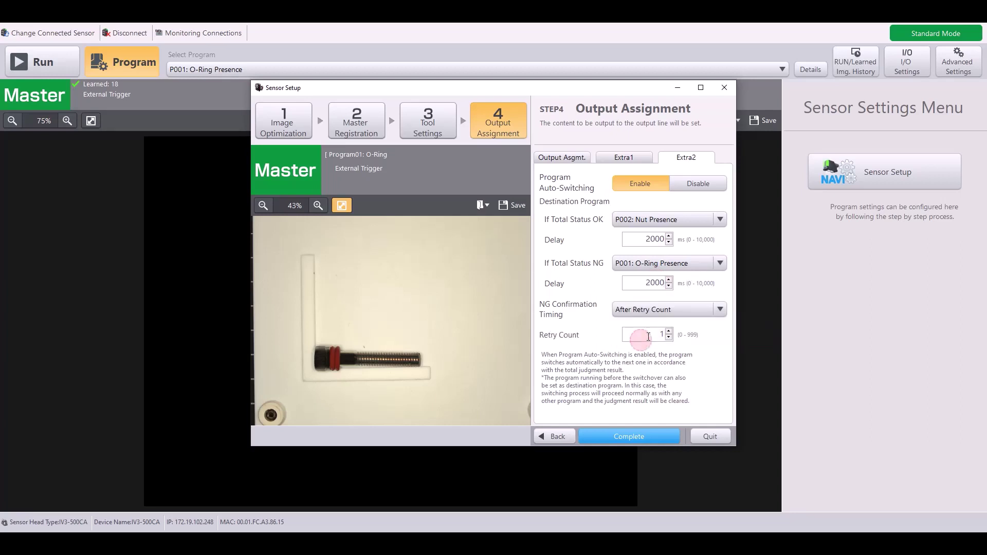
{"action": "left_click", "coordinate": [643, 438]}
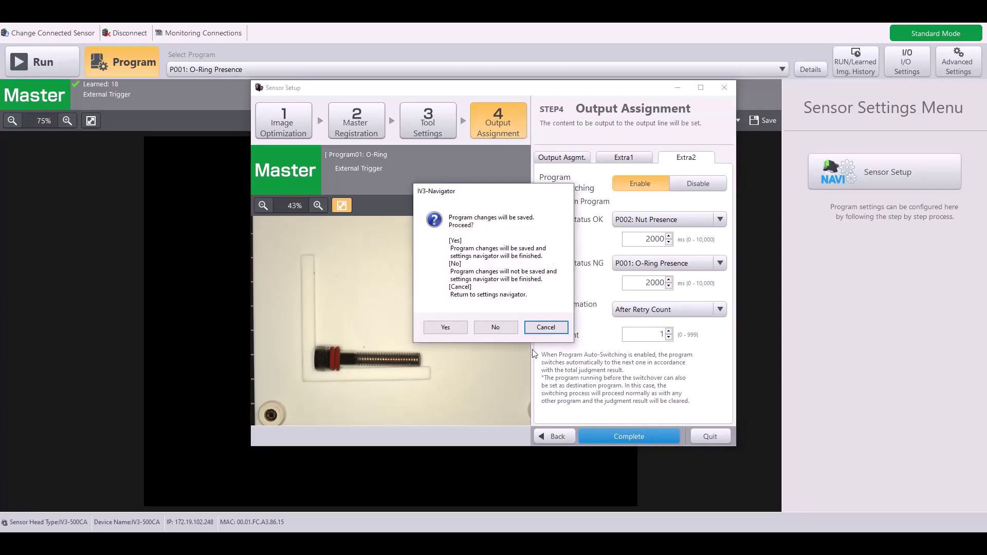
{"action": "left_click", "coordinate": [458, 329]}
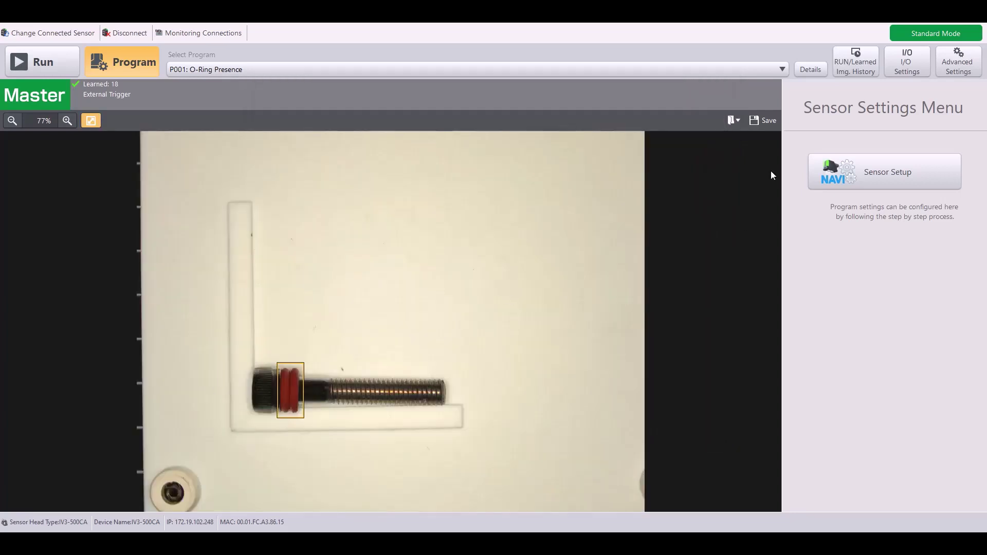
Make P002: Nut Presence the active program and start its Sensor Setup.
{"action": "left_click", "coordinate": [646, 71]}
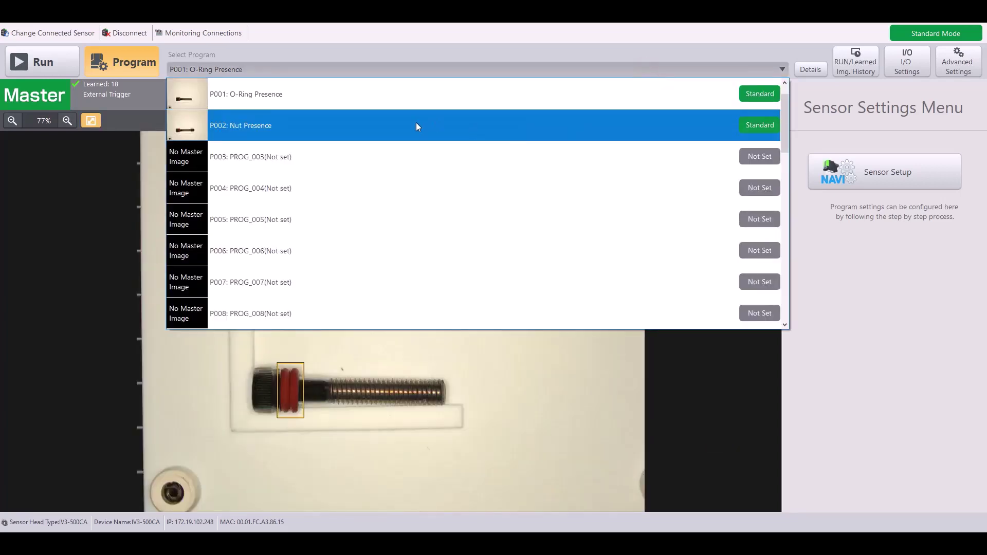
{"action": "left_click", "coordinate": [416, 125]}
{"action": "left_click", "coordinate": [524, 289]}
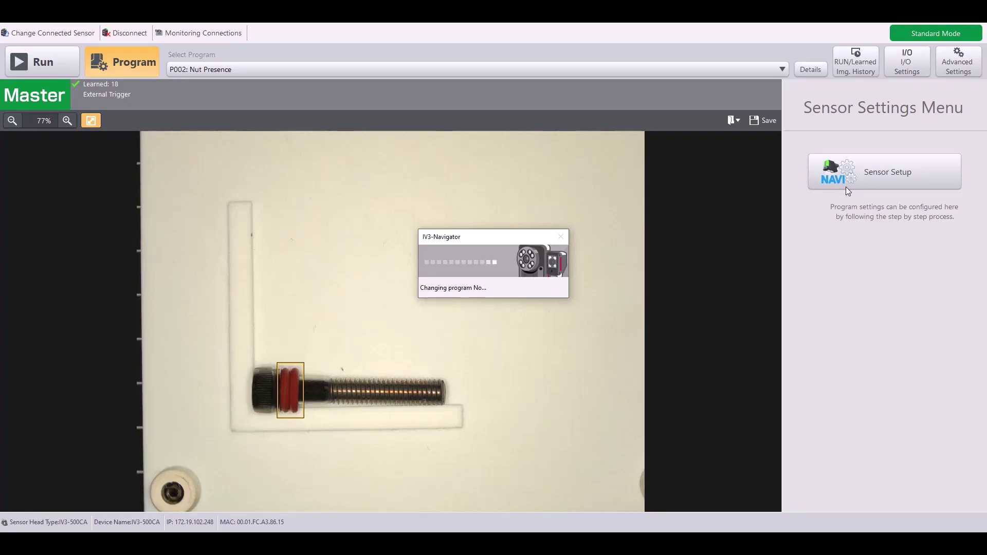
{"action": "left_click", "coordinate": [883, 171]}
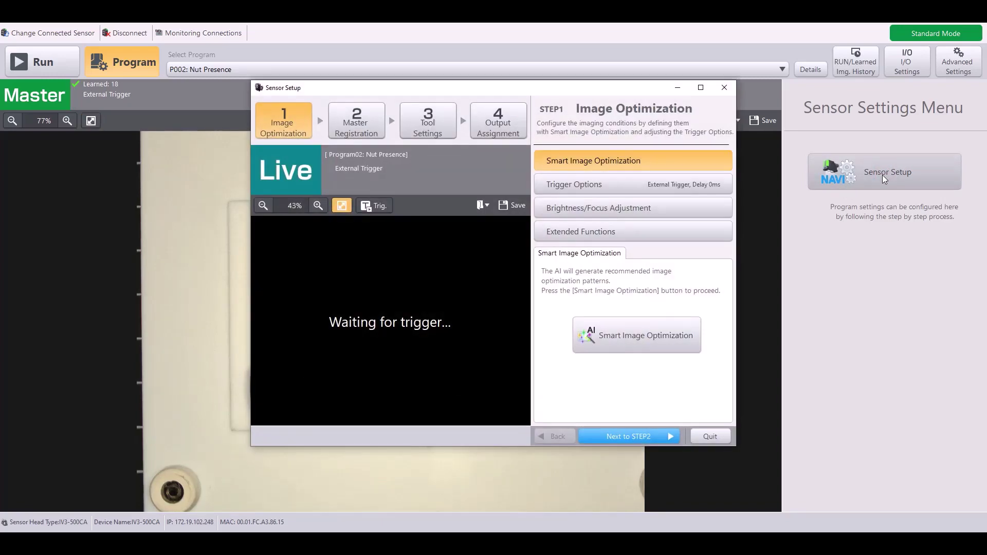
Enable Program Auto-Switching for P002 in the Output Assignment step.
{"action": "left_click", "coordinate": [498, 121]}
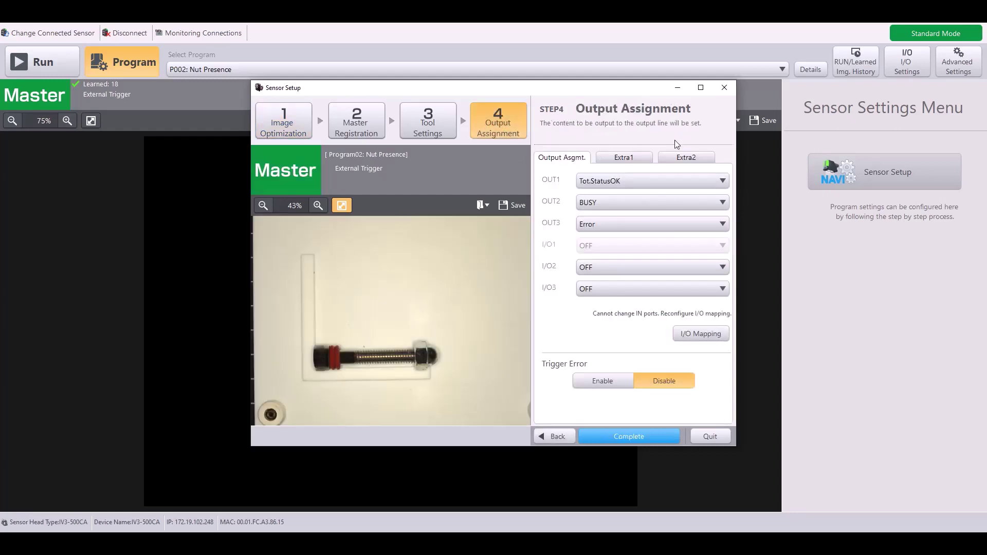
{"action": "left_click", "coordinate": [685, 157]}
{"action": "left_click", "coordinate": [640, 184]}
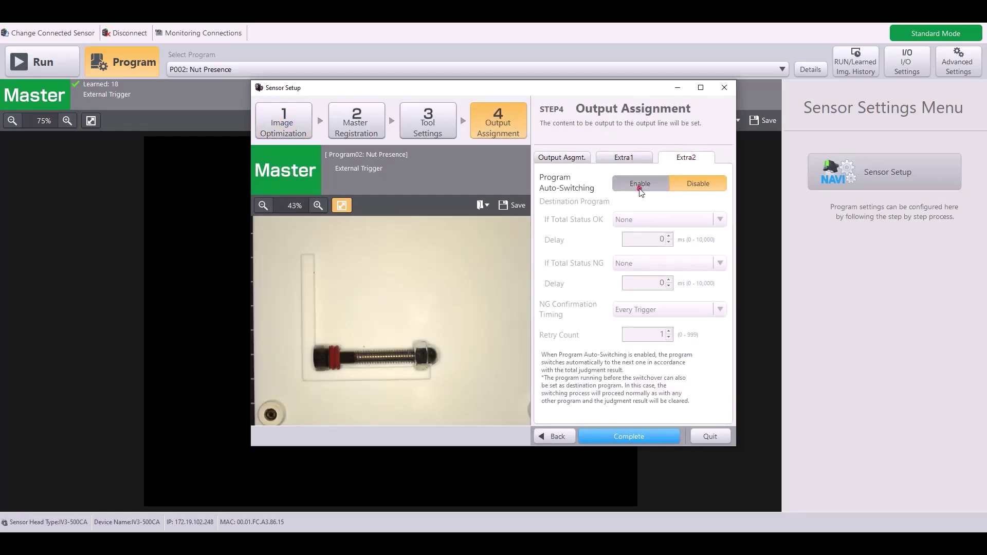
{"action": "left_click", "coordinate": [559, 327]}
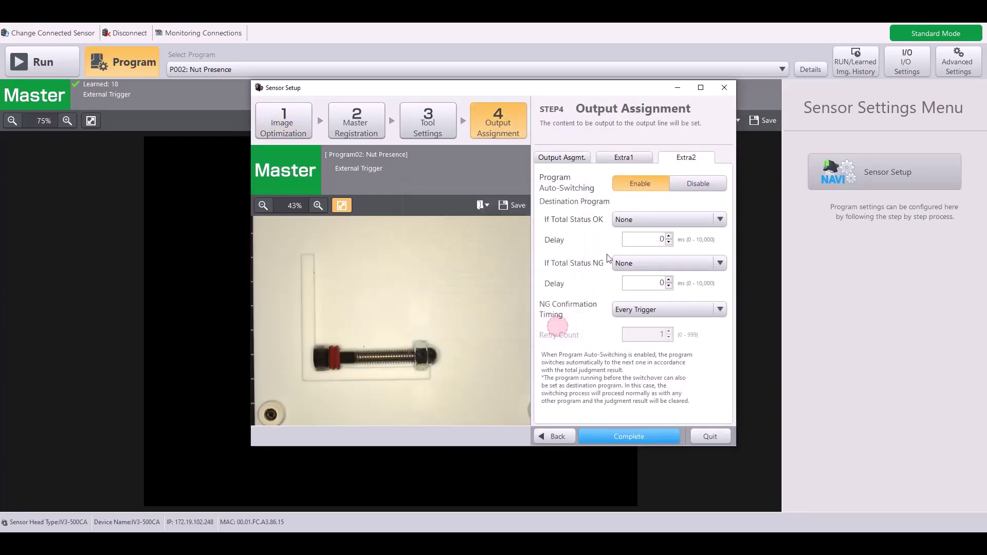
Send OK results to P000: Bolt Size and NG results back to P002: Nut Presence.
{"action": "left_click", "coordinate": [635, 220]}
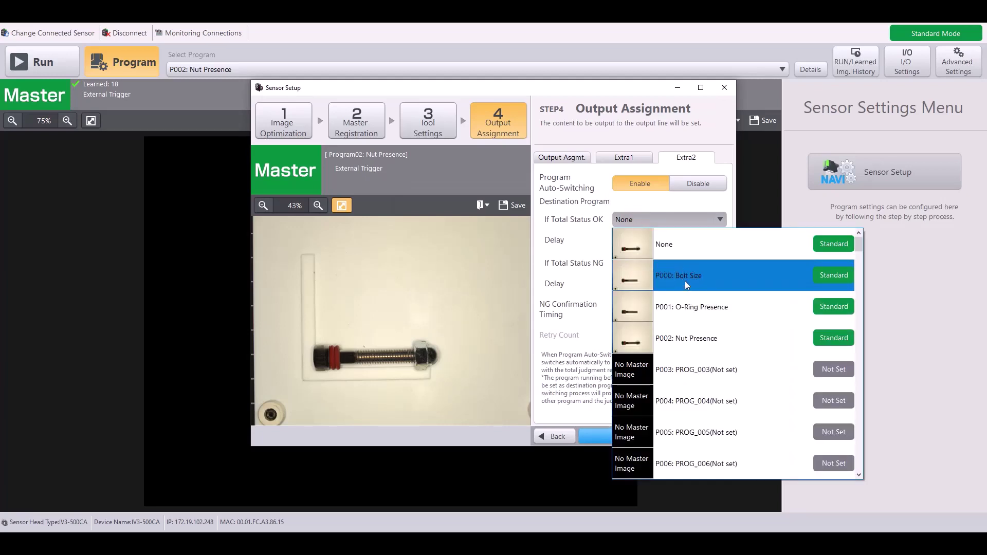
{"action": "left_click", "coordinate": [714, 278]}
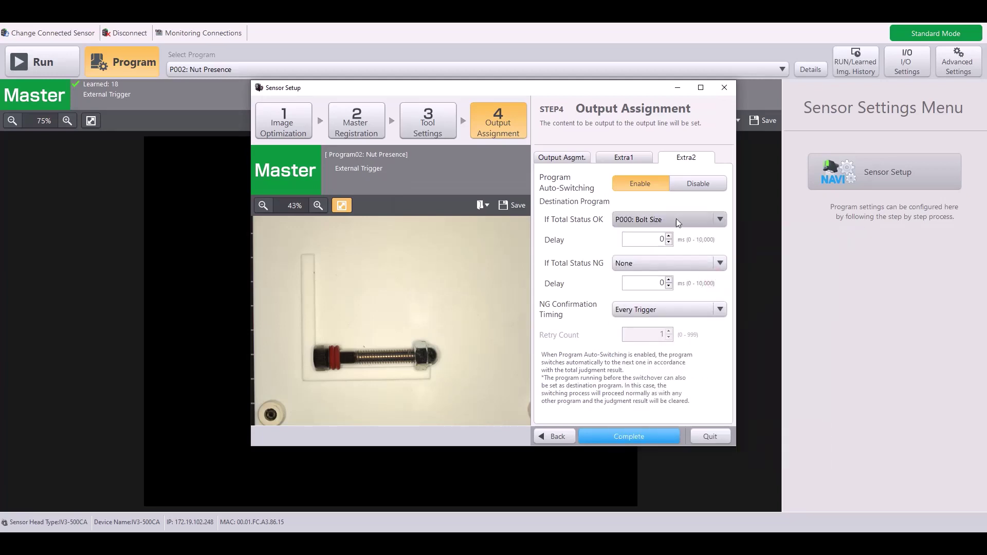
{"action": "left_click", "coordinate": [640, 264]}
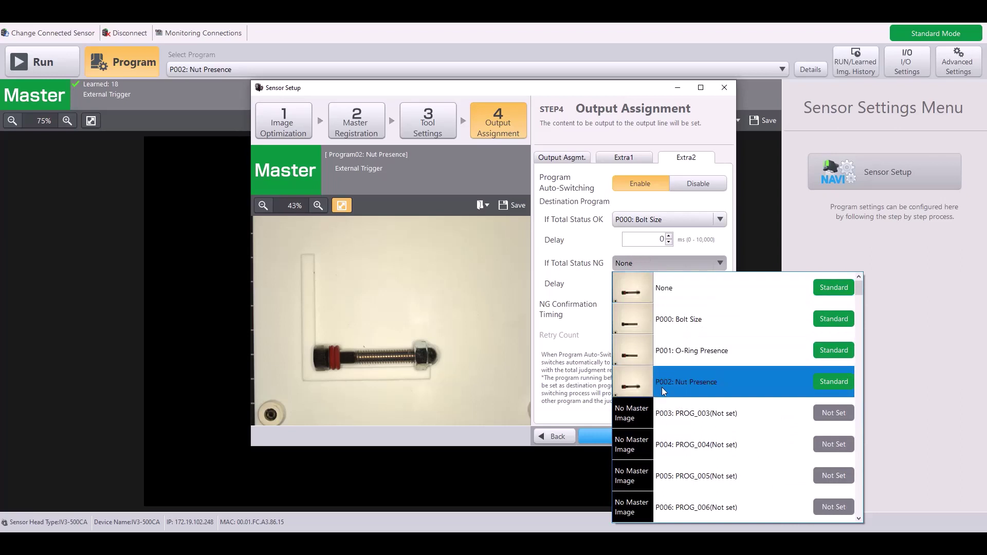
{"action": "left_click", "coordinate": [682, 382]}
Set both delays to 2000 ms and NG timing to After Retry Count, then save the setup.
{"action": "double_click", "coordinate": [656, 242]}
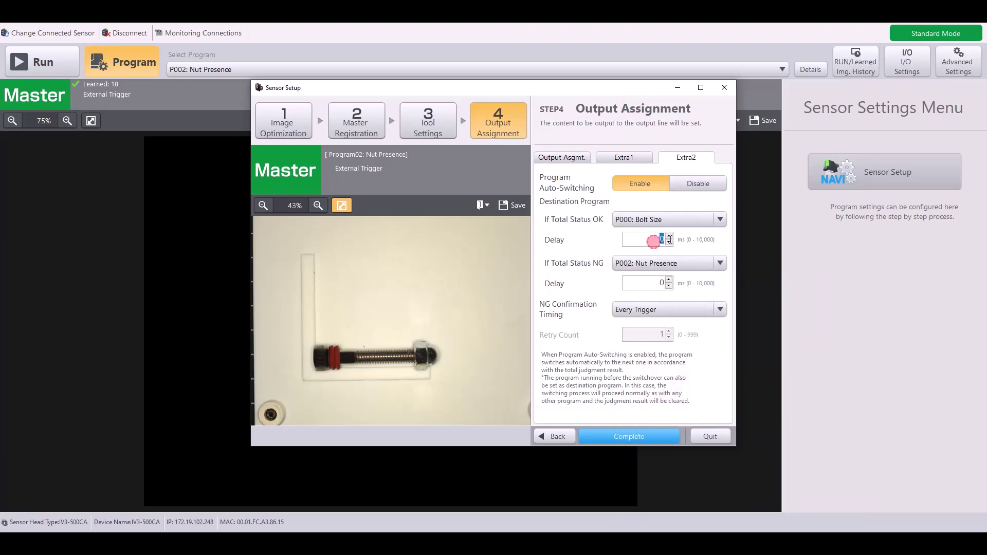
{"action": "type", "text": "2000"}
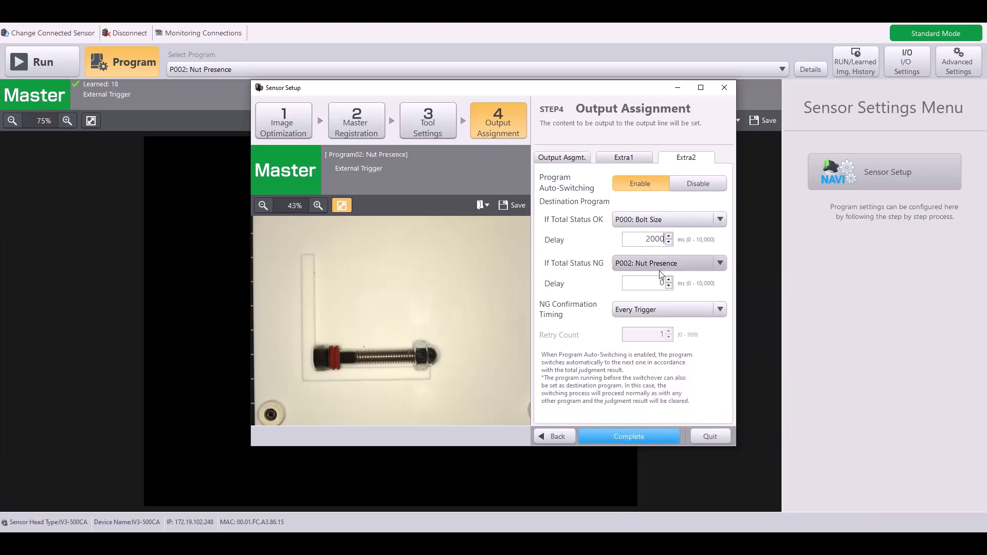
{"action": "double_click", "coordinate": [655, 283]}
{"action": "type", "text": "2000"}
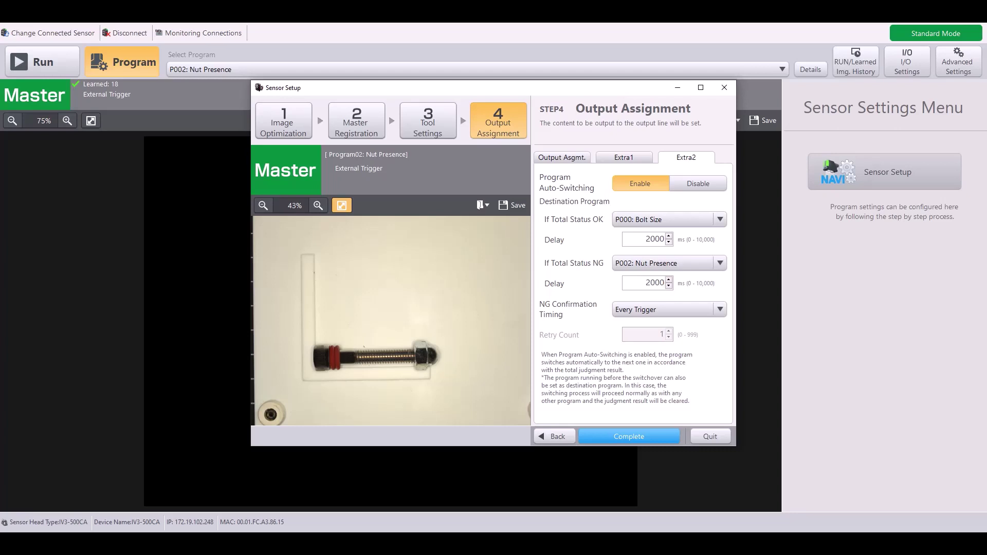
{"action": "left_click", "coordinate": [668, 309]}
{"action": "left_click", "coordinate": [668, 334]}
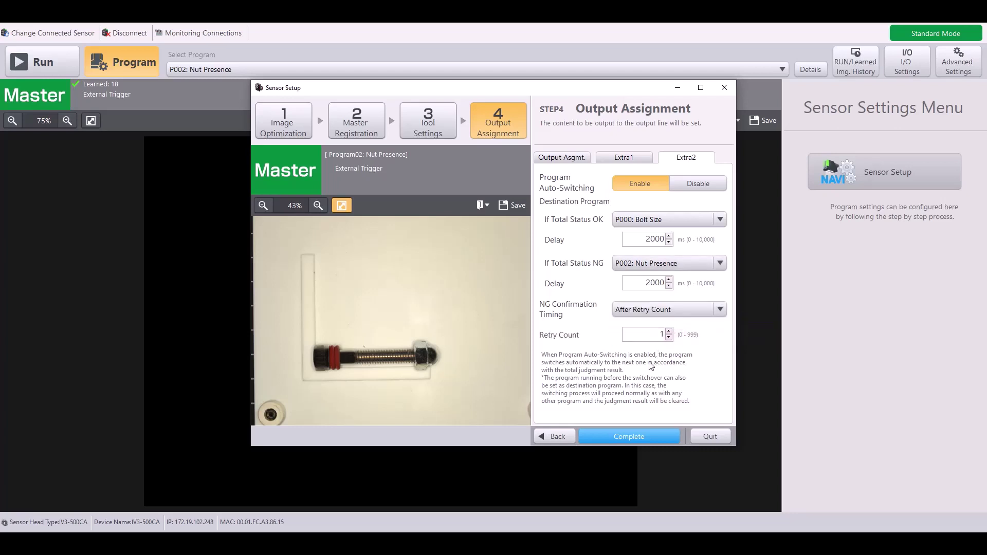
{"action": "left_click", "coordinate": [650, 434]}
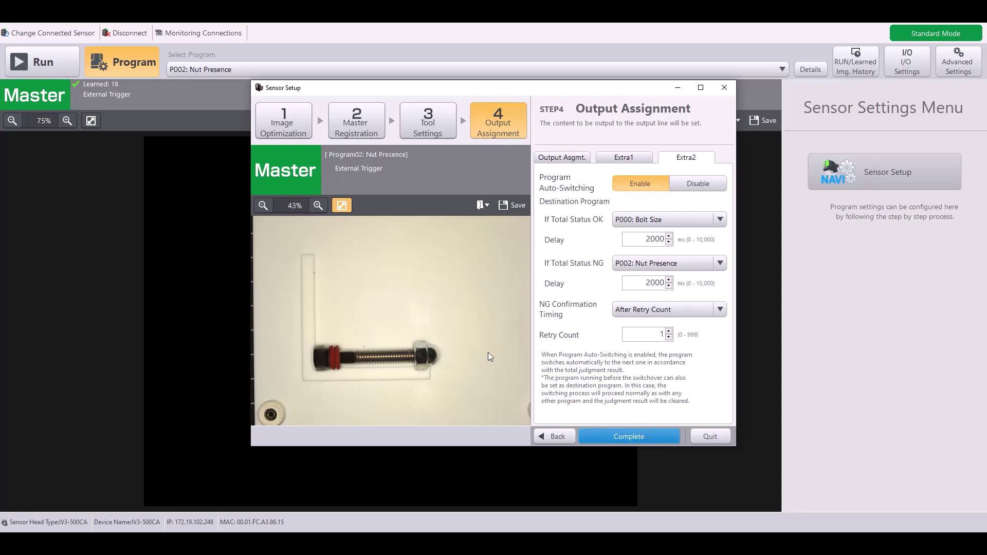
{"action": "left_click", "coordinate": [446, 328]}
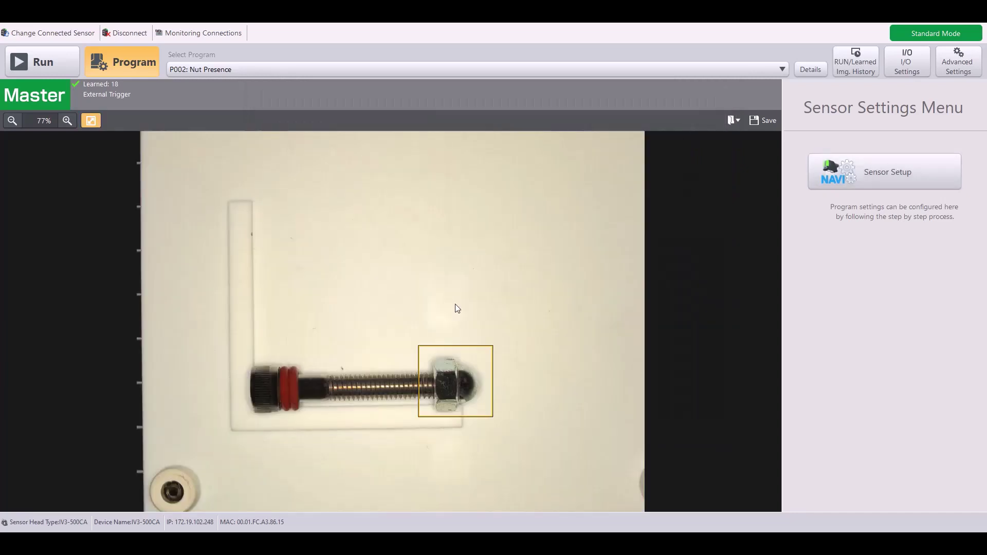
Make P000: Bolt Size the active program again and switch the sensor into Run mode.
{"action": "left_click", "coordinate": [476, 70]}
{"action": "scroll", "coordinate": [483, 97], "scroll_direction": "up", "scroll_amount": 2}
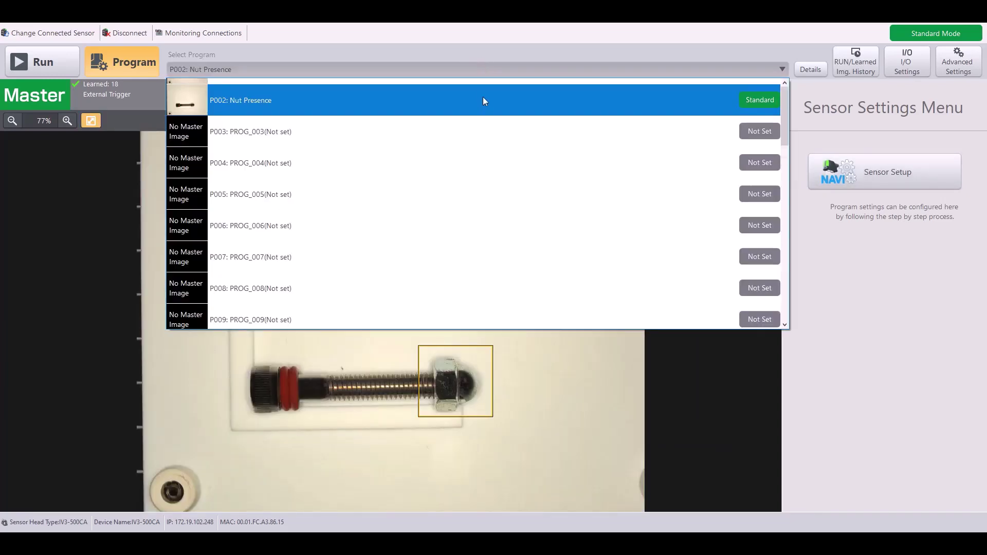
{"action": "left_click", "coordinate": [273, 91]}
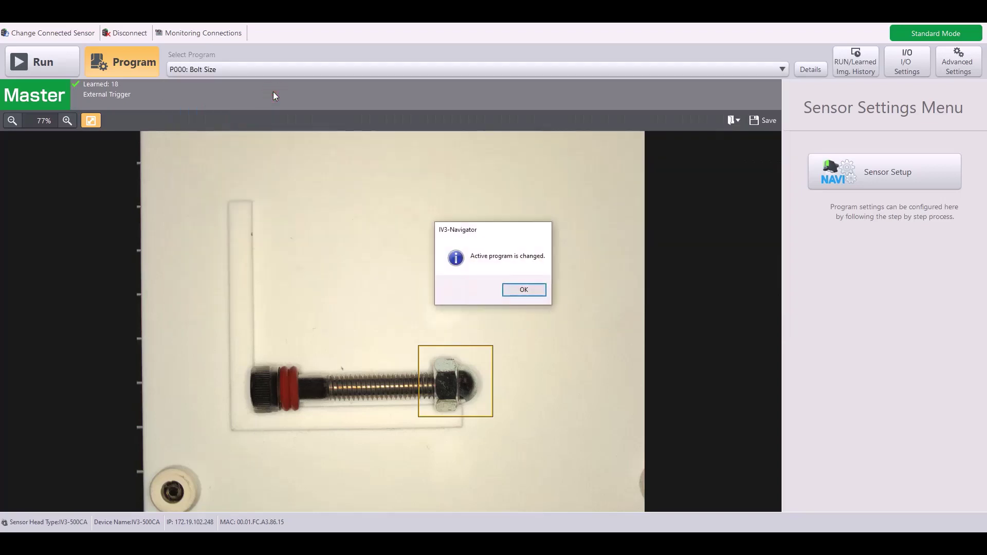
{"action": "left_click", "coordinate": [520, 291]}
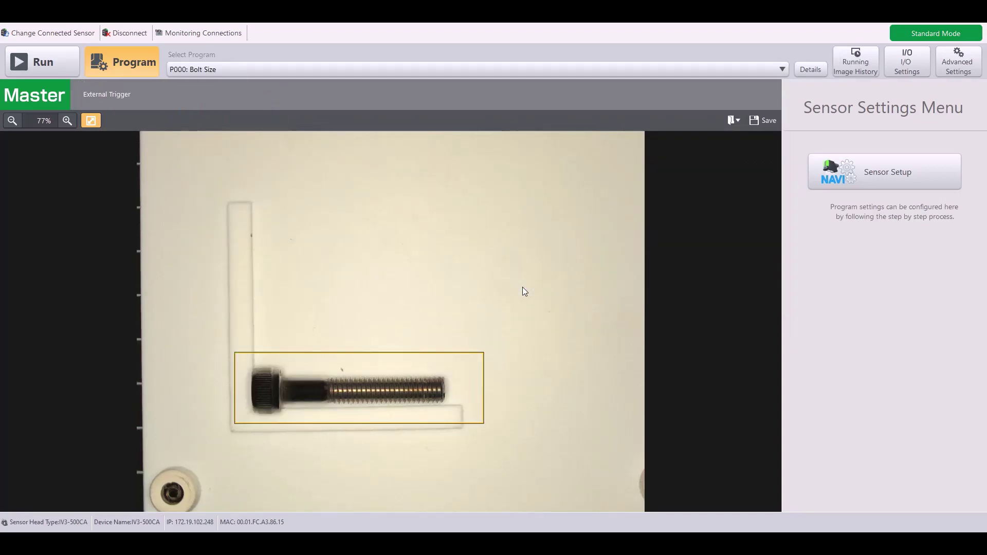
{"action": "left_click", "coordinate": [72, 69]}
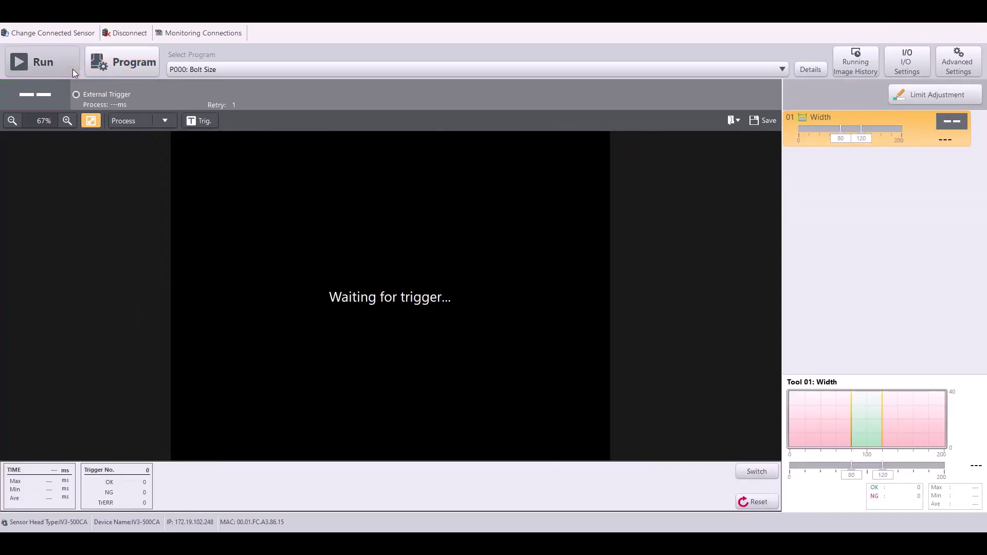
Fire four test triggers: bolt, O-ring NG, then O-ring OK at 100, then nut OK at 99.
{"action": "left_click", "coordinate": [197, 116]}
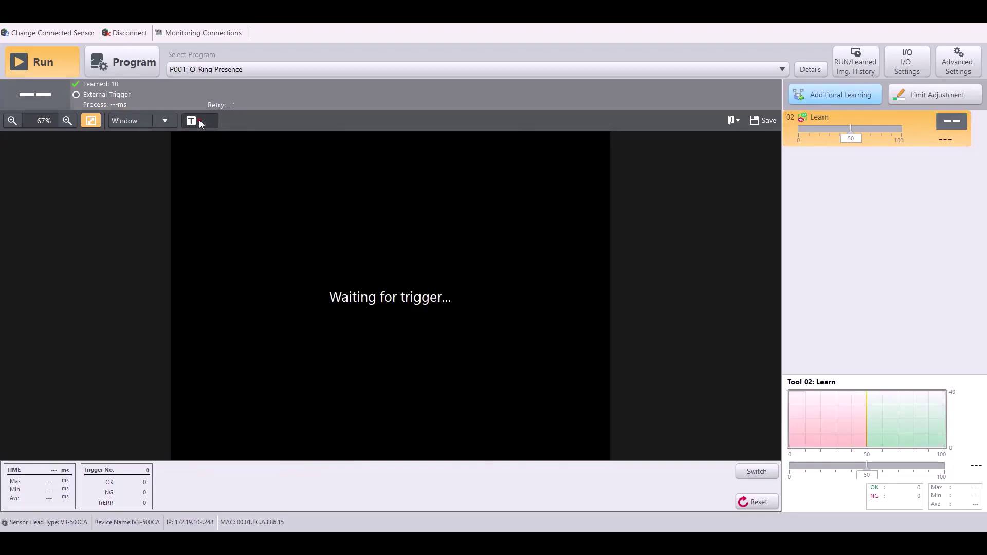
{"action": "left_click", "coordinate": [199, 121]}
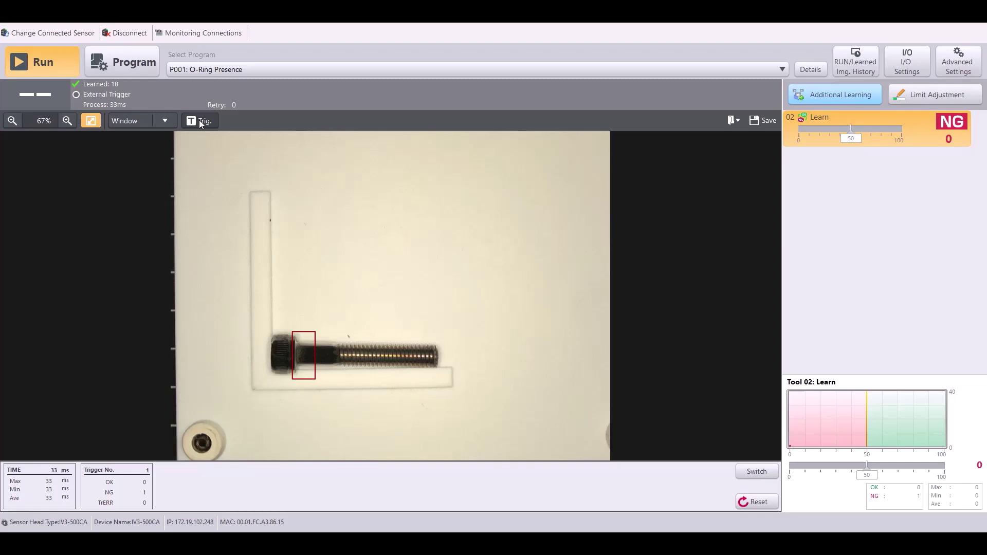
{"action": "left_click", "coordinate": [199, 119]}
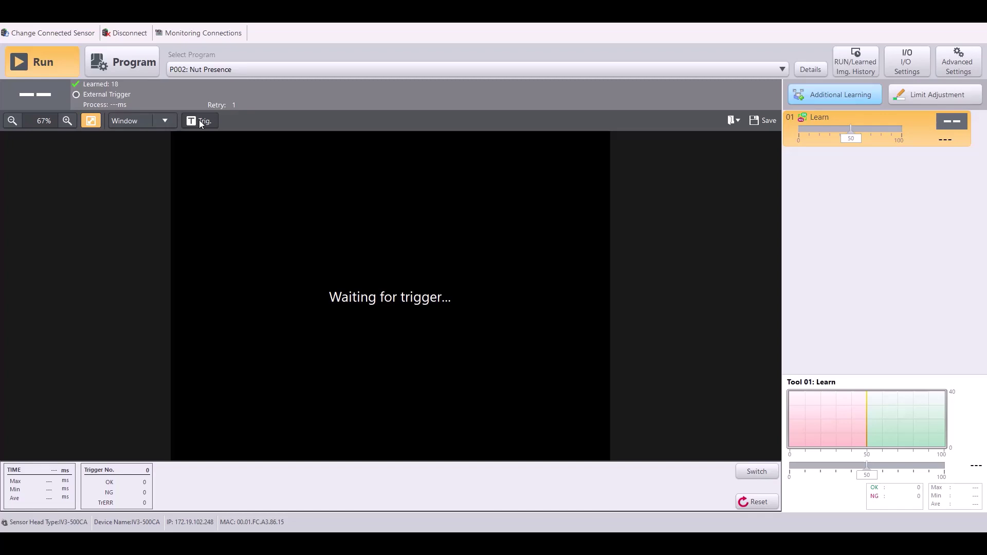
{"action": "left_click", "coordinate": [199, 121]}
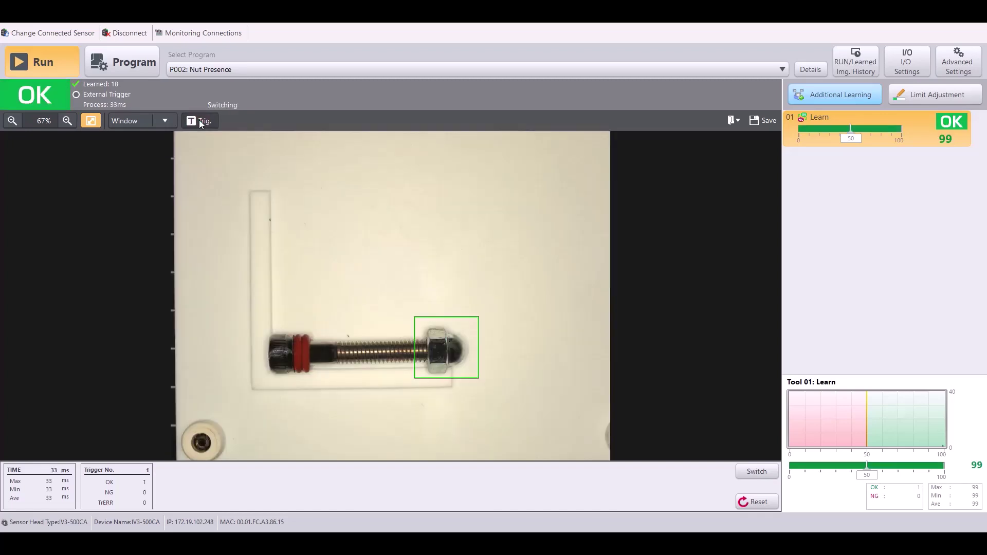